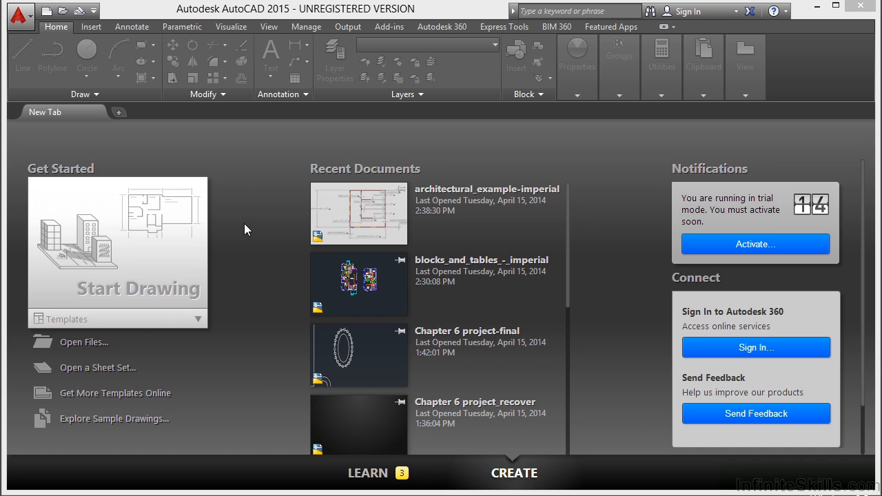
Step: Open the drawing architectural_example-imperial.dwg from the 07 folder
left_click(97, 342)
left_click(409, 157)
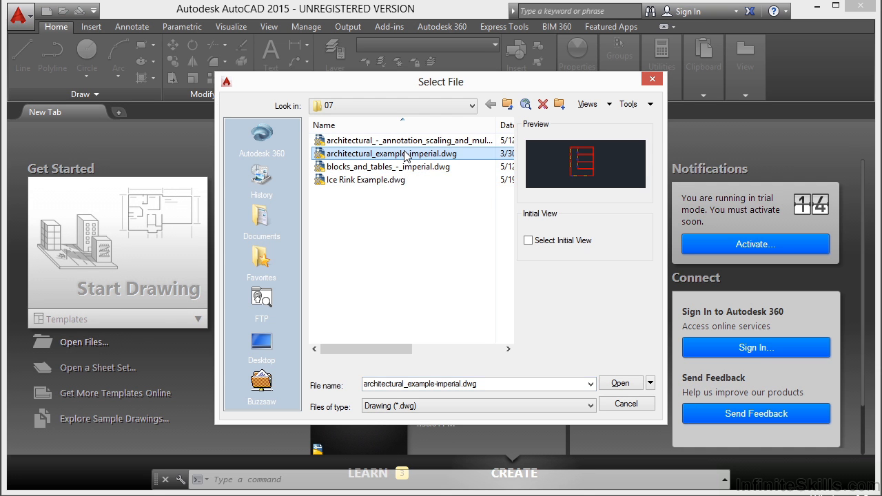
left_click(620, 384)
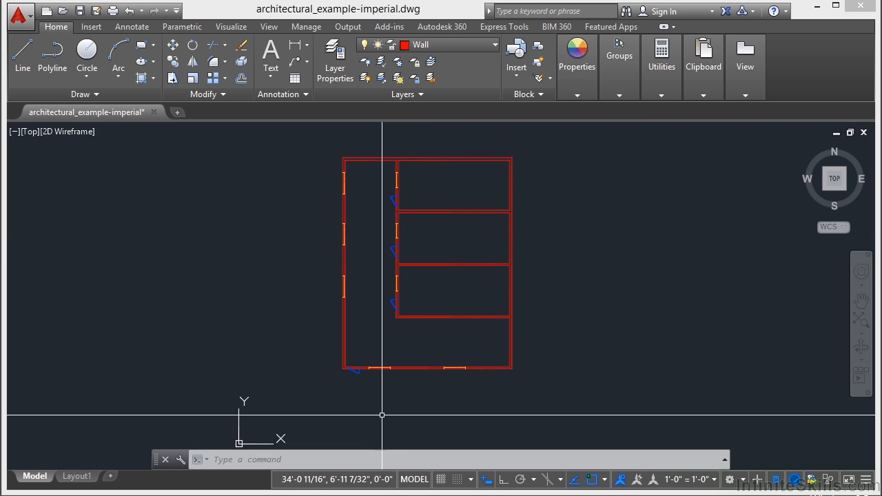
left_click(866, 483)
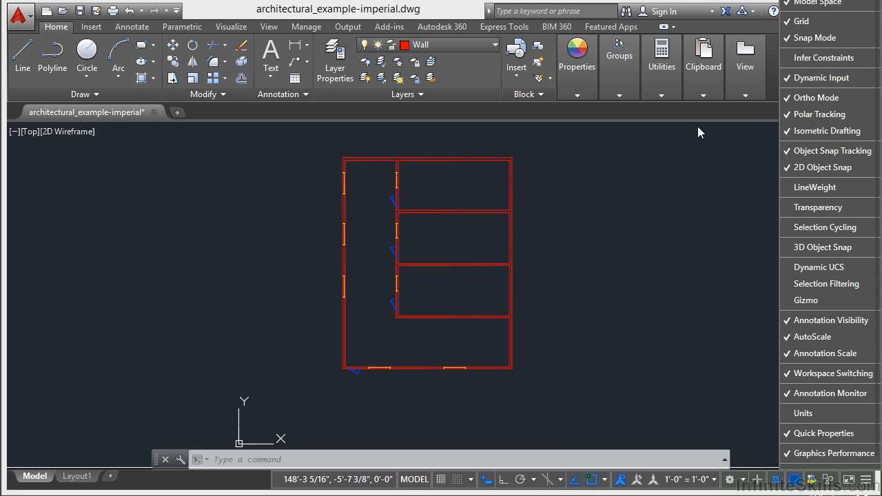
left_click(581, 251)
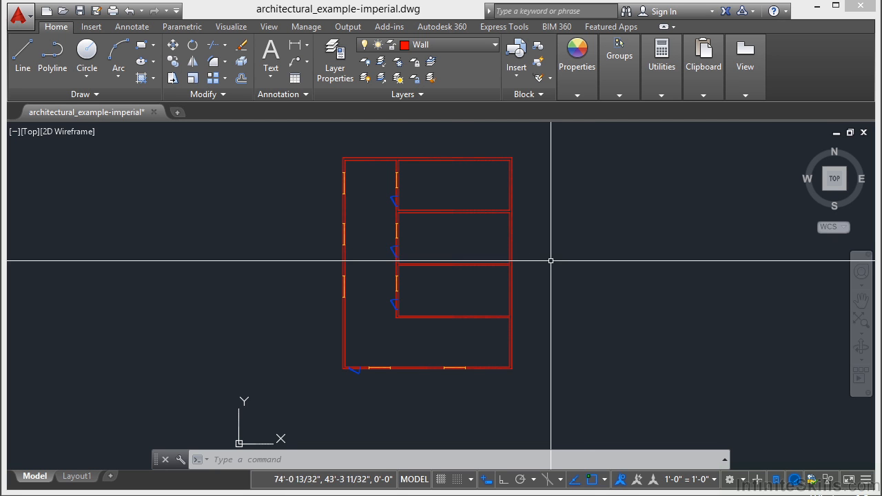
Step: Identify the coordinates of the room corner where the horizontal partition meets the vertical interior wall, using the ID command
scroll(384, 262, "up", 2)
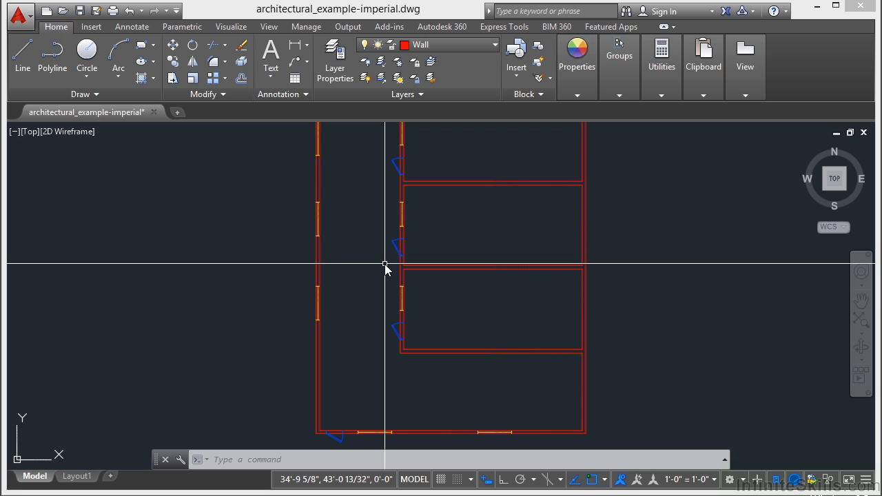
type("ID")
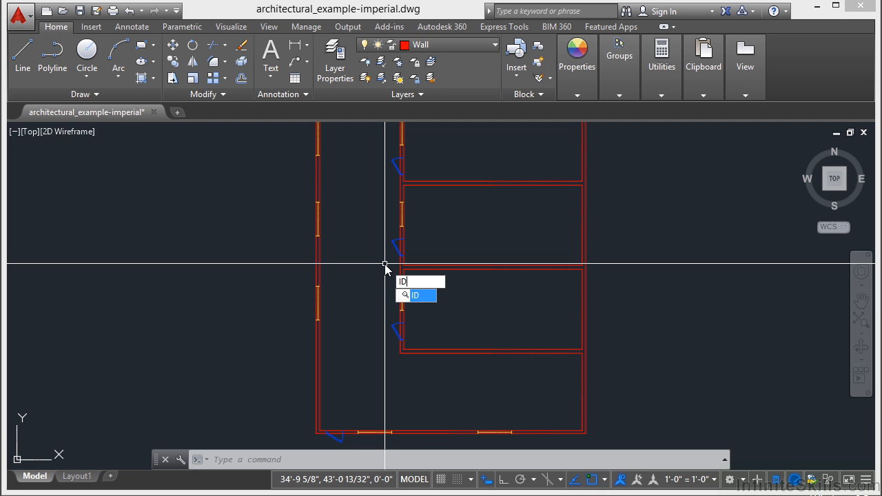
key("Return")
scroll(386, 266, "up", 3)
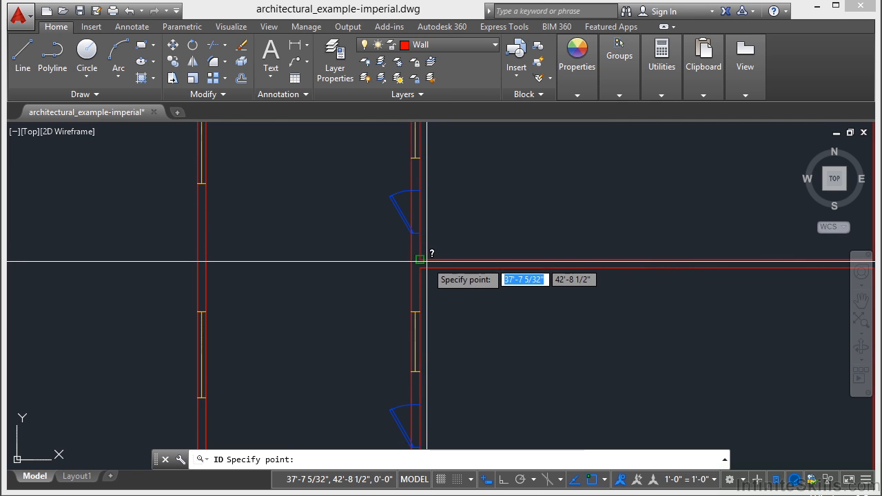
left_click(427, 261)
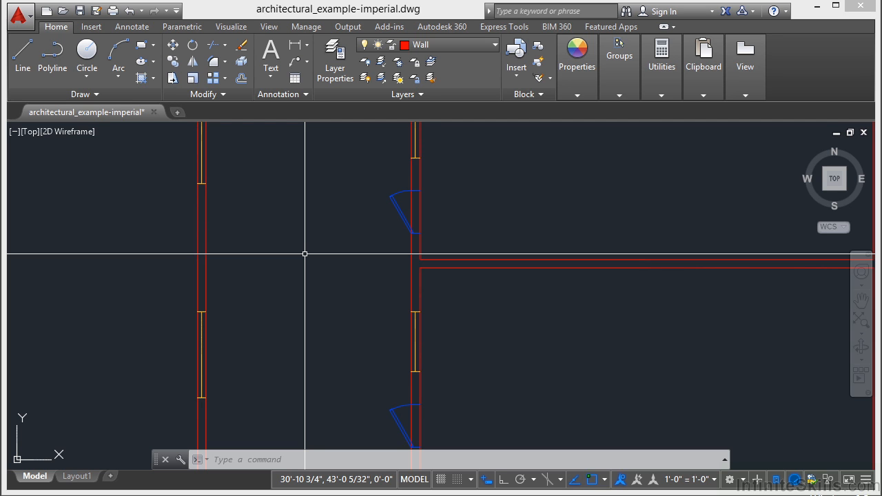
Step: Measure the corridor width with DIST, from the interior wall's corridor face perpendicular to the exterior wall's inner face
type("di")
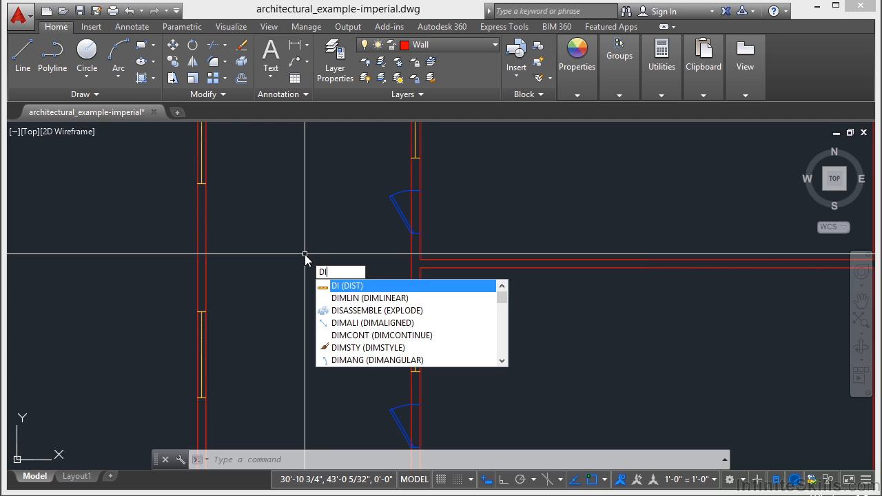
key("Return")
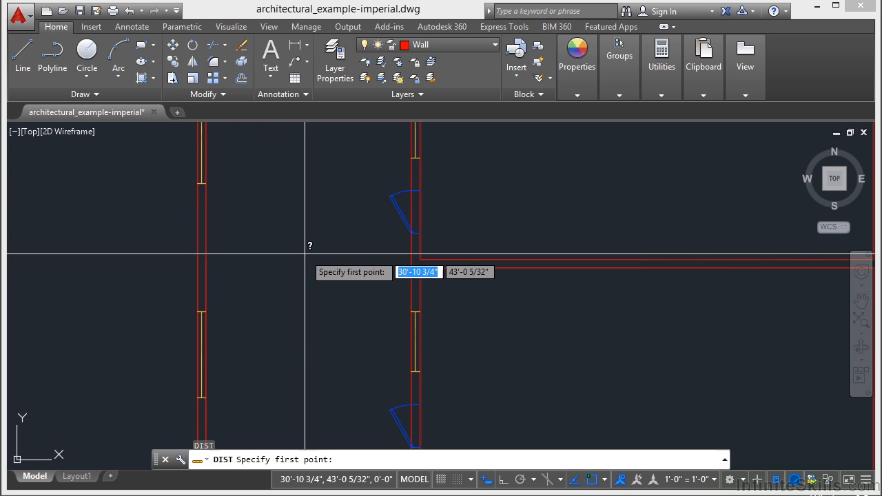
left_click(410, 260)
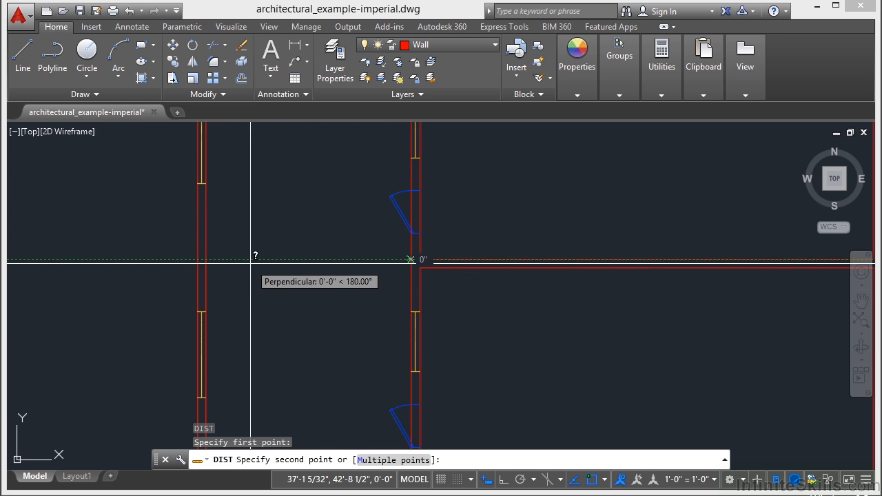
left_click(210, 262)
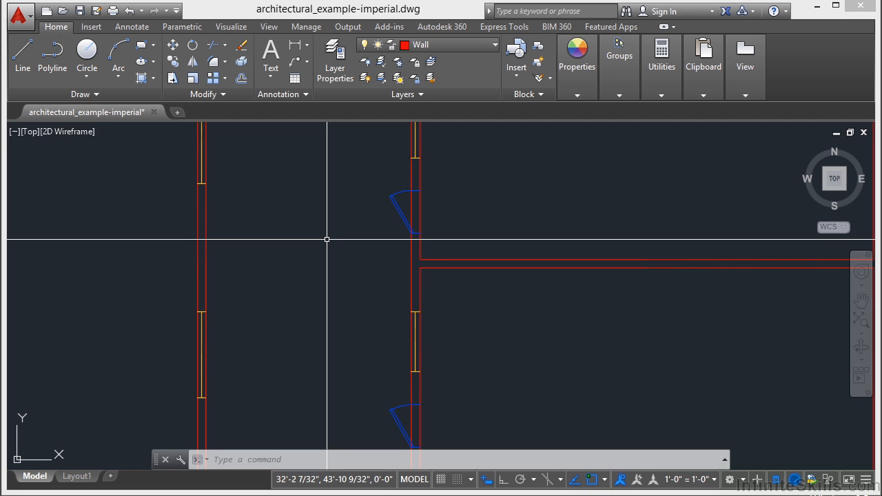
Step: Measure the distance from the room corner at the partition to the exterior wall's inner face with the Measure Distance tool, and end the command
left_click(664, 89)
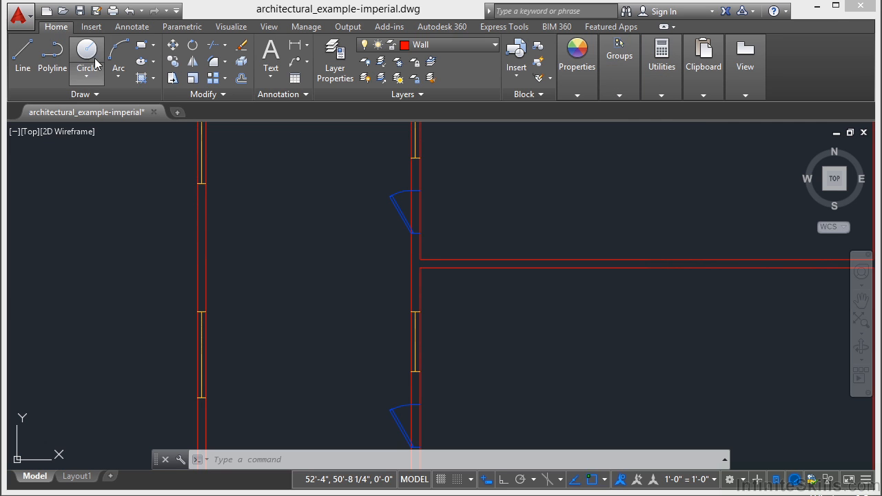
mouse_move(660, 85)
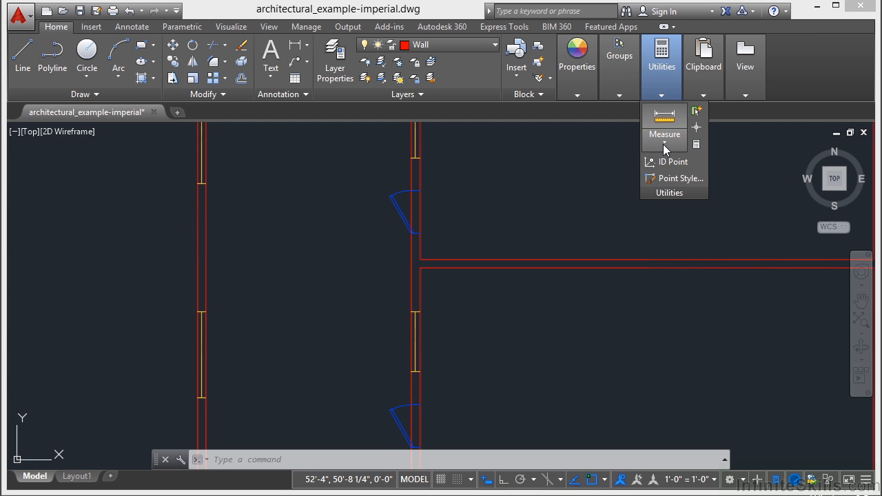
left_click(664, 142)
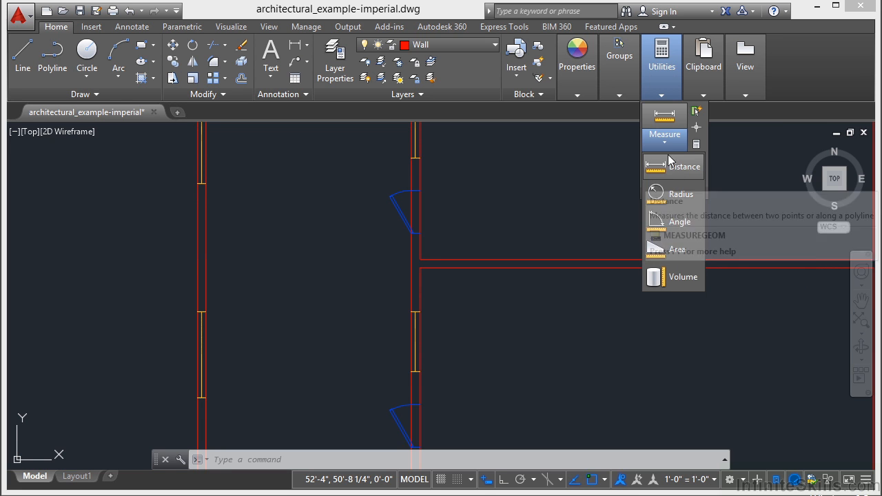
left_click(671, 178)
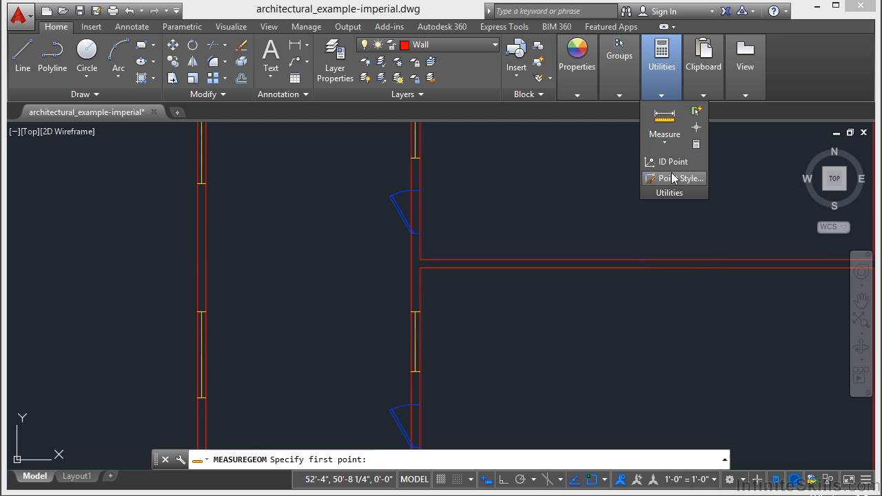
left_click(425, 259)
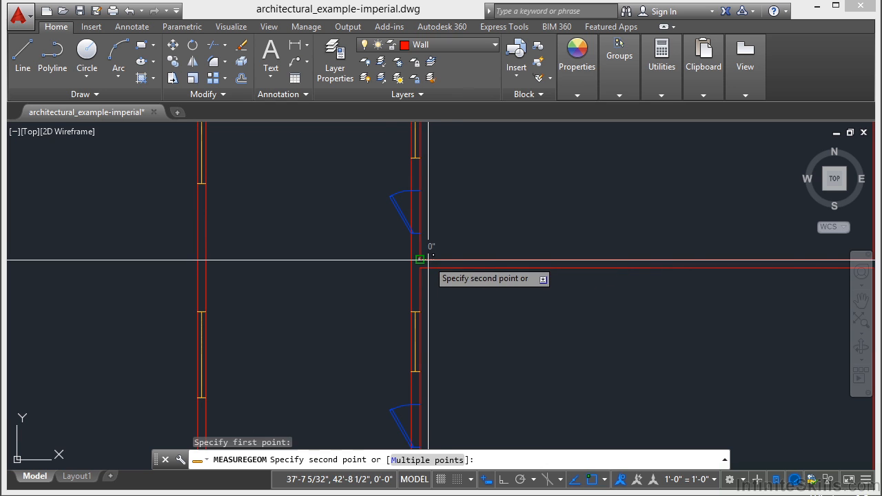
left_click(209, 259)
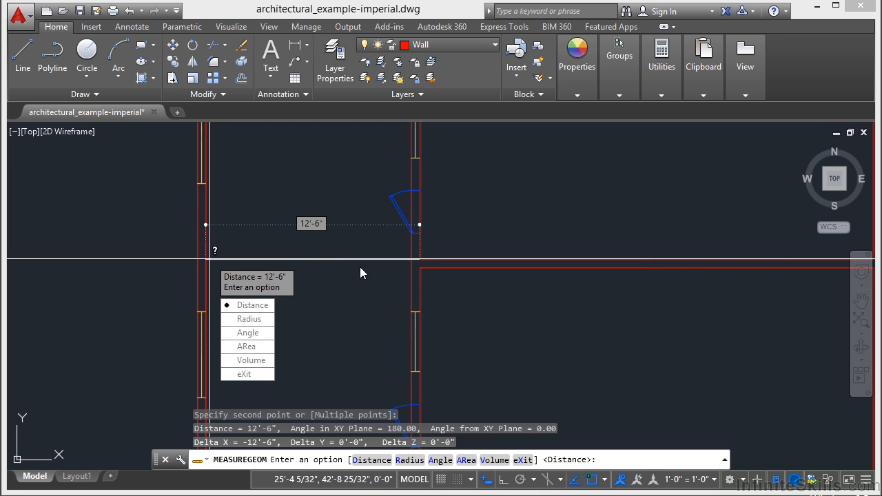
key("Escape")
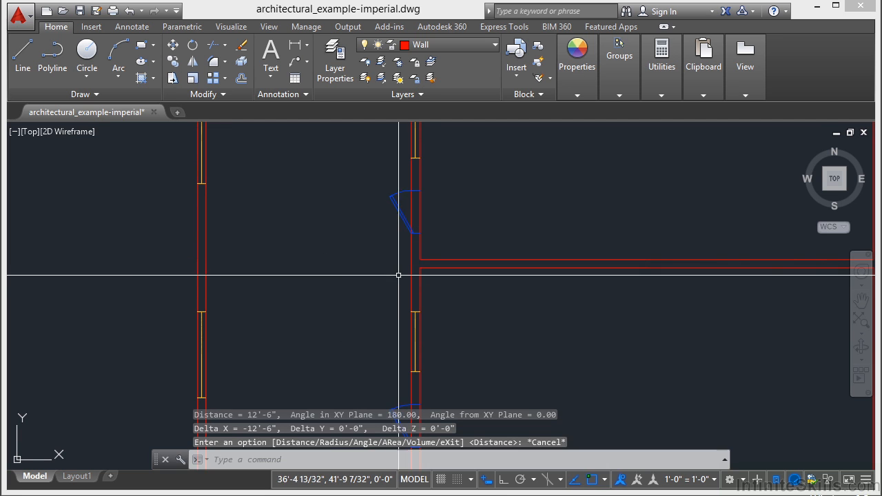
Step: Measure the inside perimeter of the top room beside the corridor with the Distance tool's Multiple points option, picking its four corners
scroll(392, 275, "down", 5)
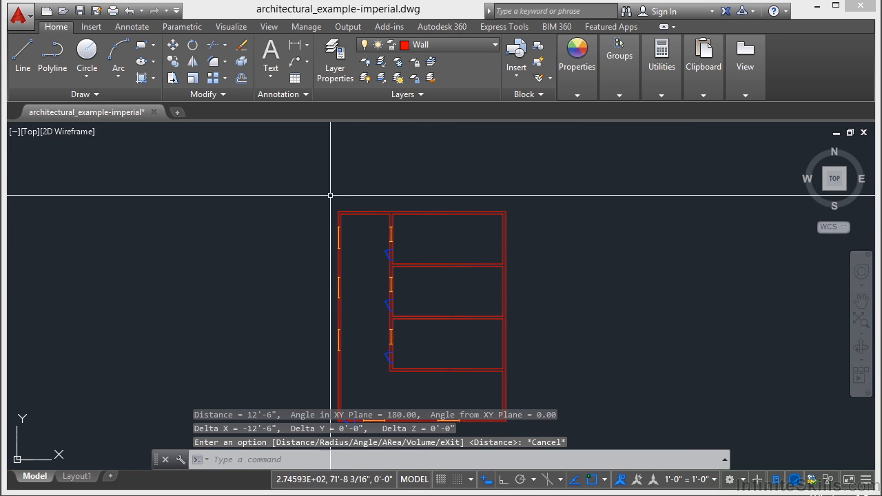
scroll(492, 224, "up", 5)
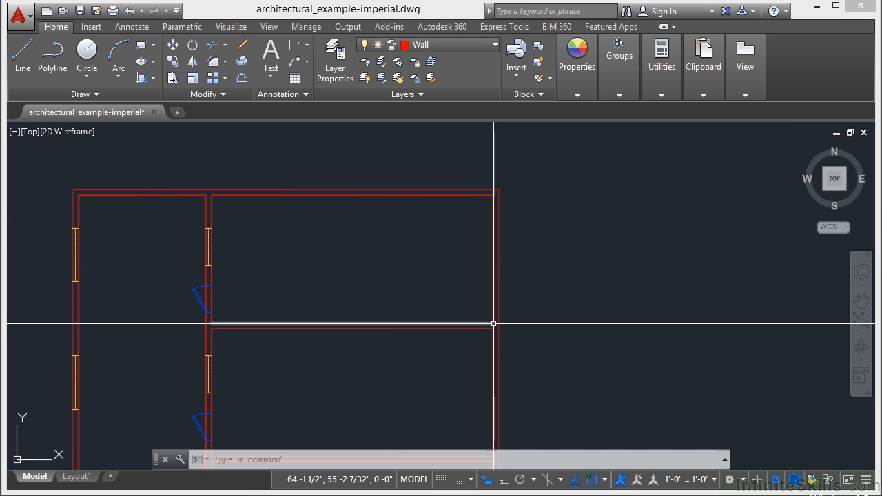
left_click(670, 93)
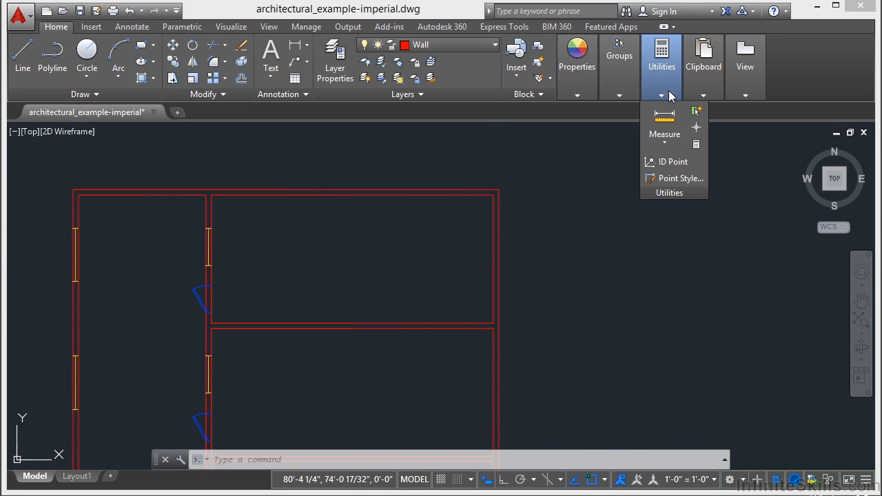
left_click(666, 141)
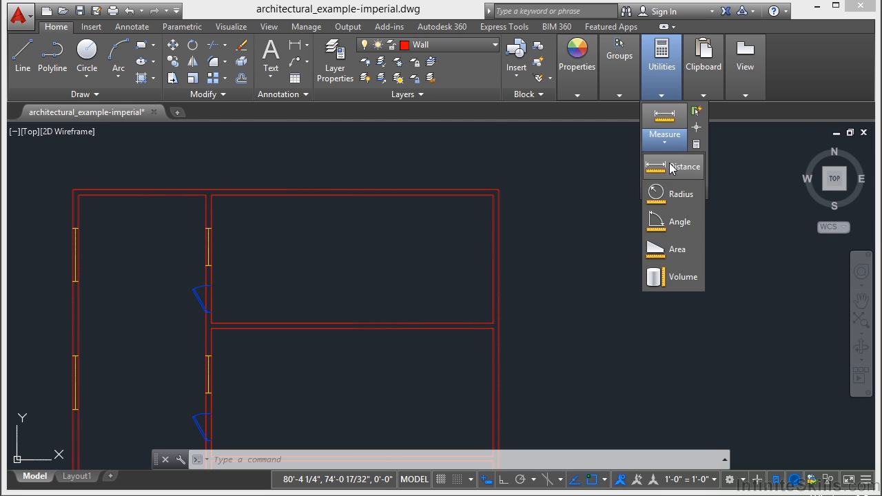
left_click(671, 167)
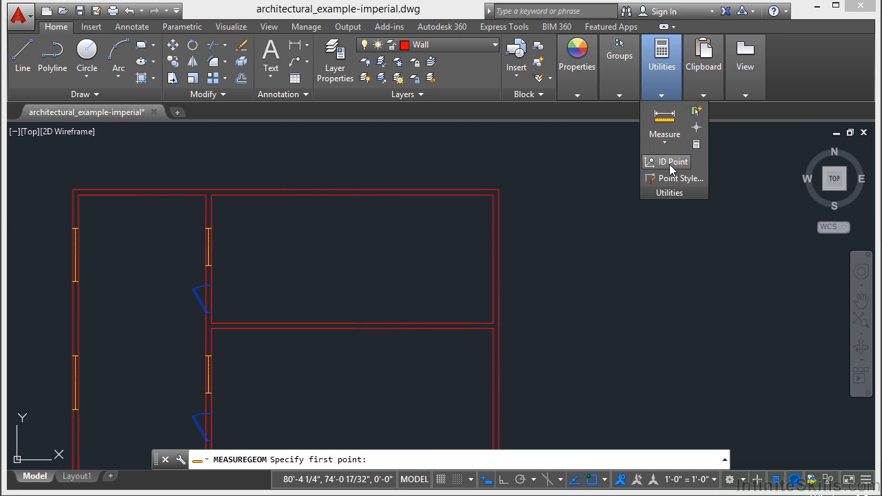
left_click(491, 323)
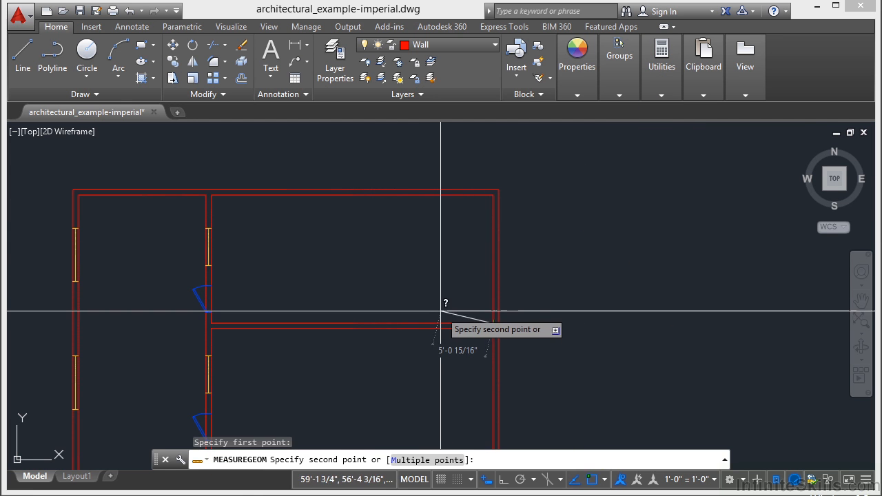
left_click(441, 460)
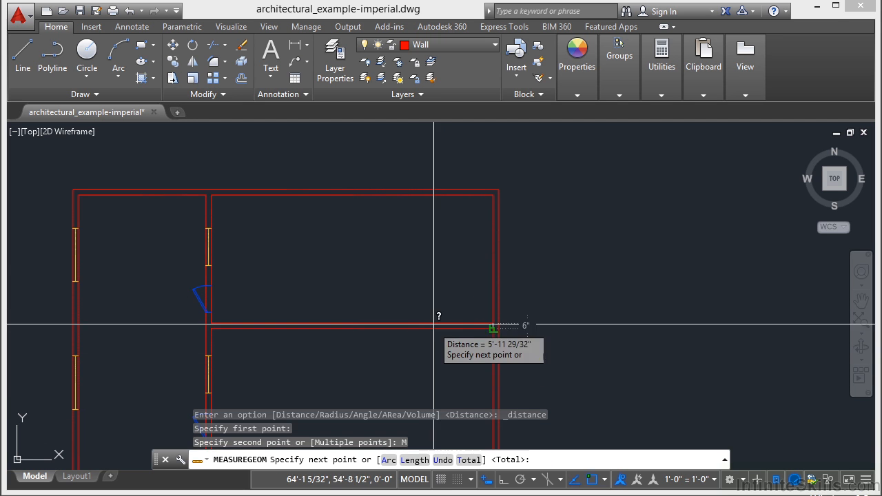
left_click(492, 196)
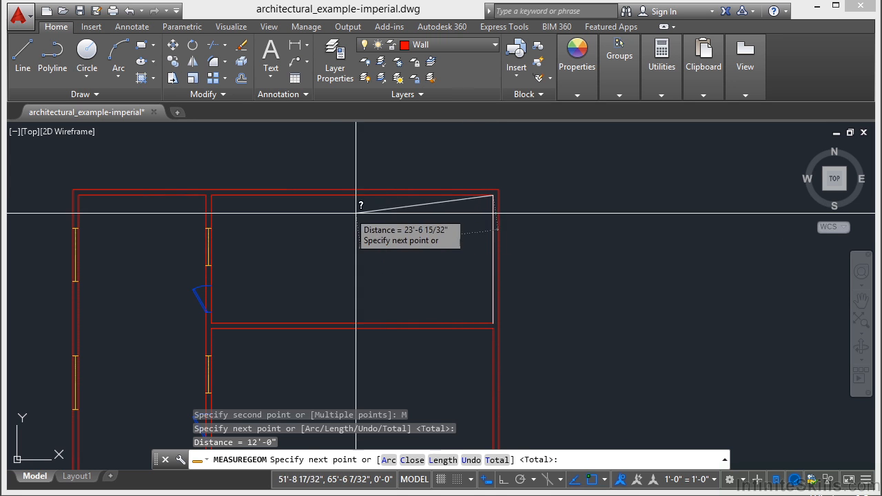
left_click(212, 196)
left_click(229, 321)
left_click(468, 321)
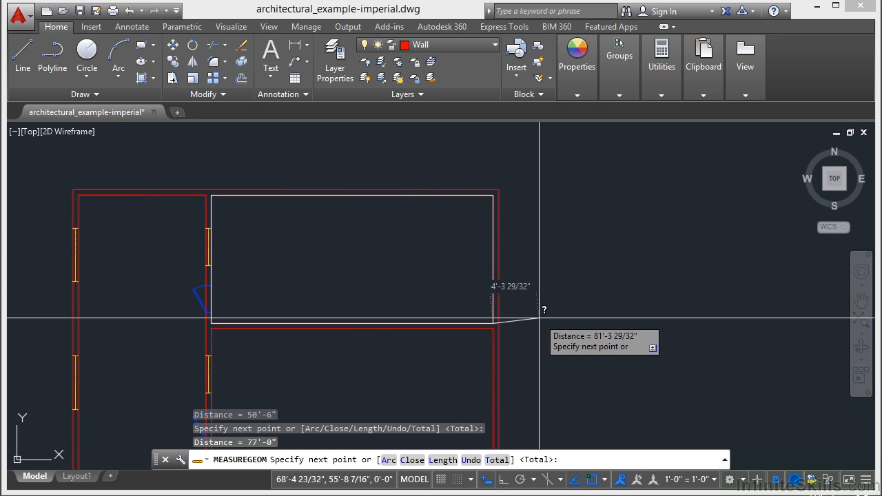
key("Return")
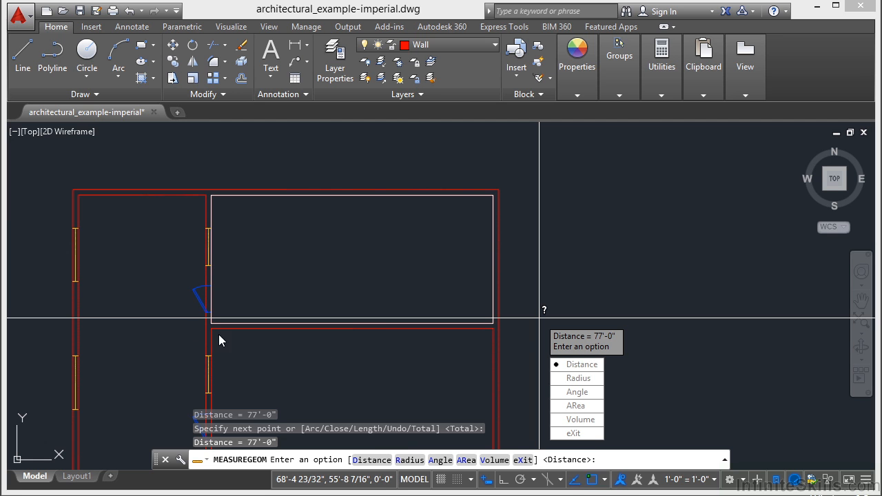
Step: Measure the radius of the swing arc of the top room's door
left_click(590, 383)
scroll(563, 248, "down", 2)
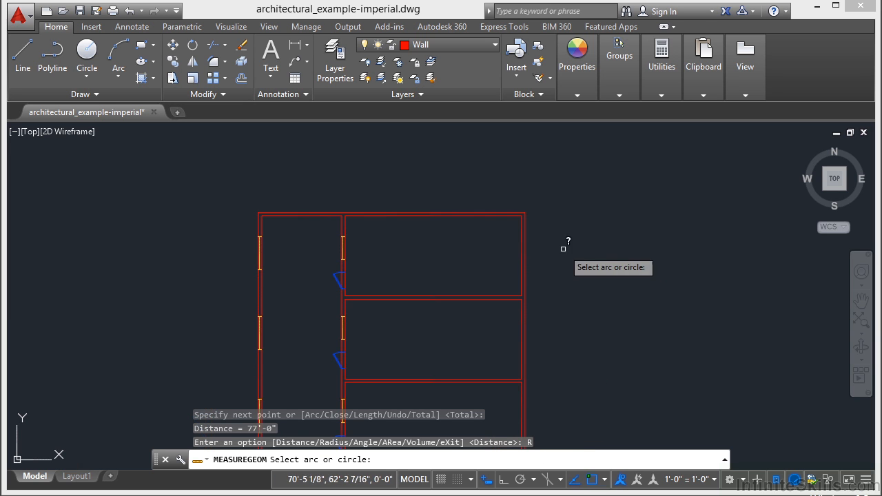
scroll(338, 276, "up", 8)
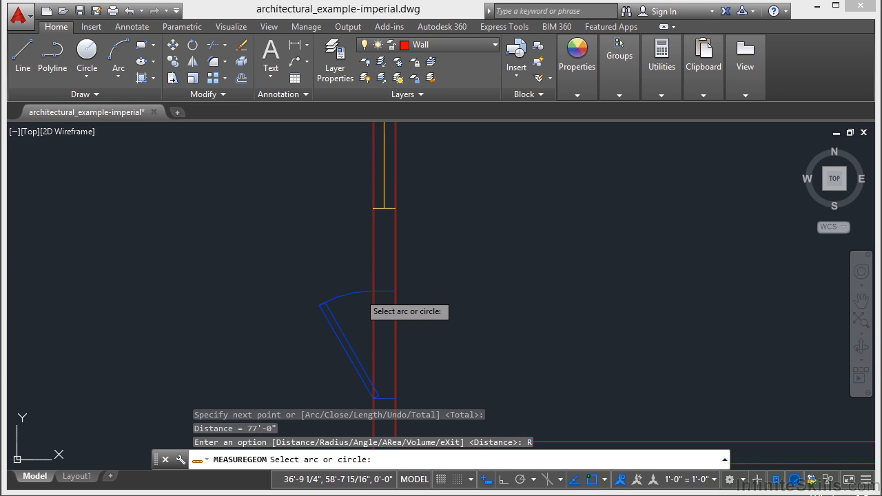
left_click(359, 293)
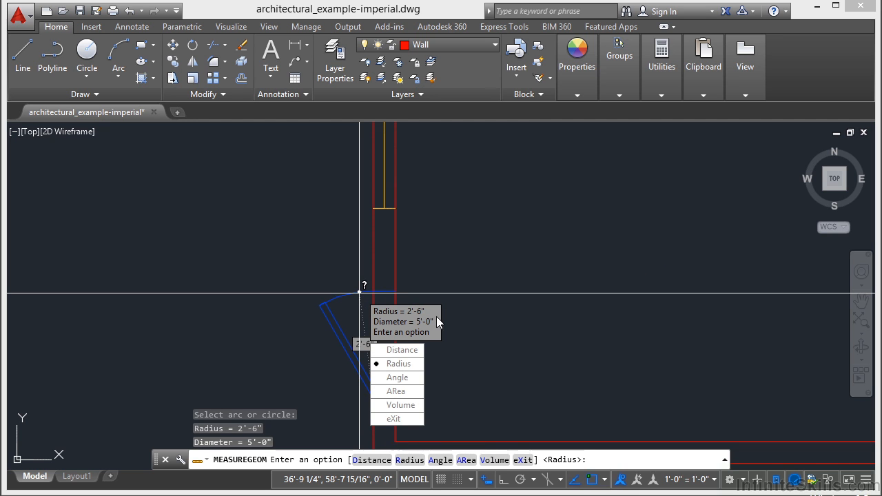
Step: Measure the angle between the top room's lower wall line and its corridor-side wall line
left_click(397, 377)
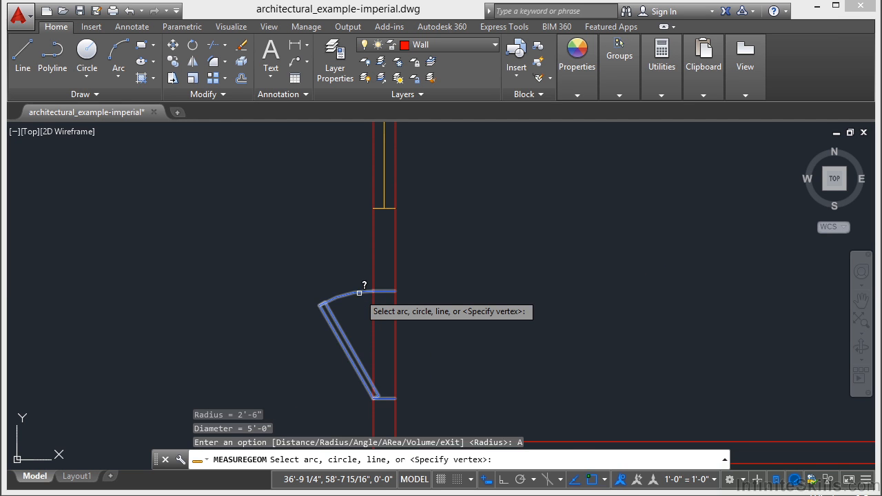
scroll(321, 261, "down", 2)
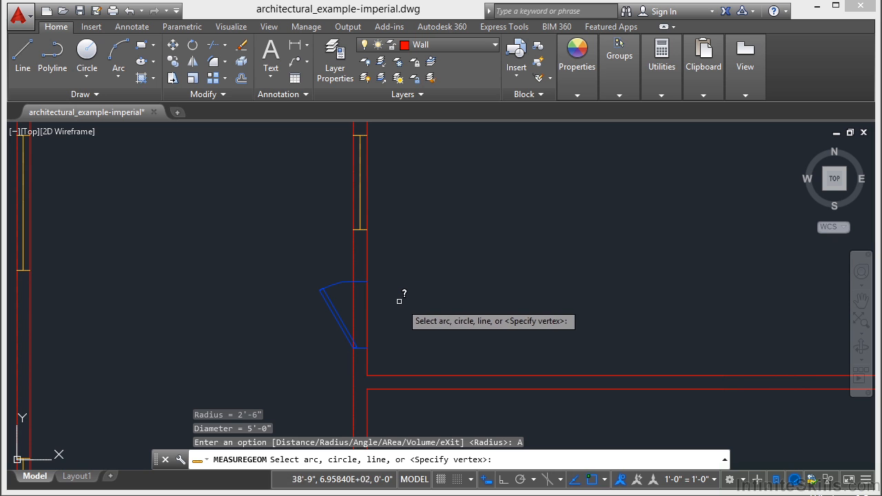
left_click(421, 375)
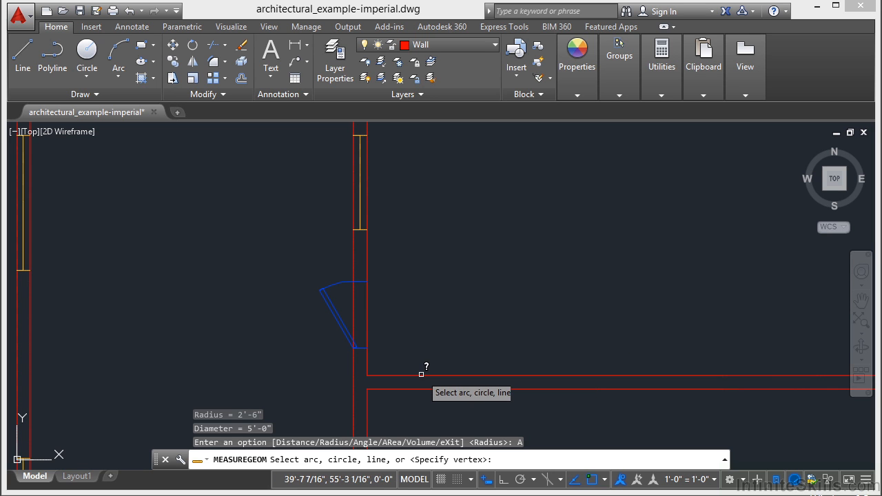
left_click(367, 303)
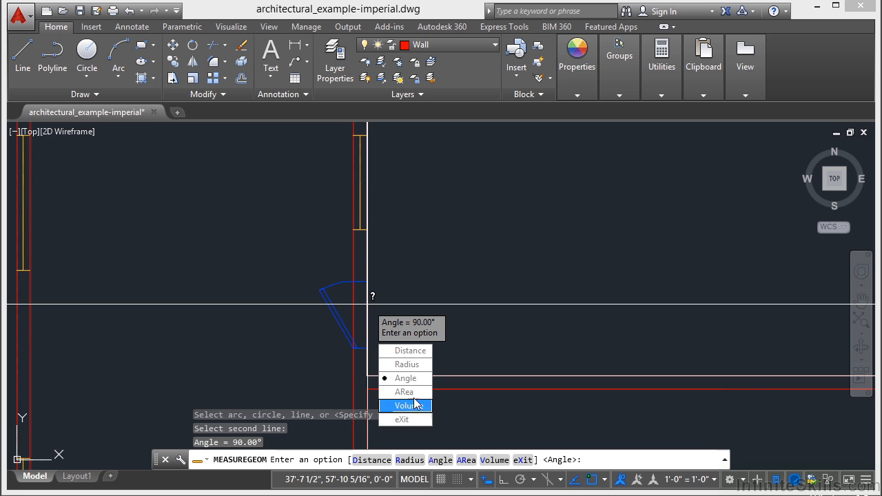
Step: Measure the top room's floor area with the Area option, picking its four inside corners
left_click(413, 392)
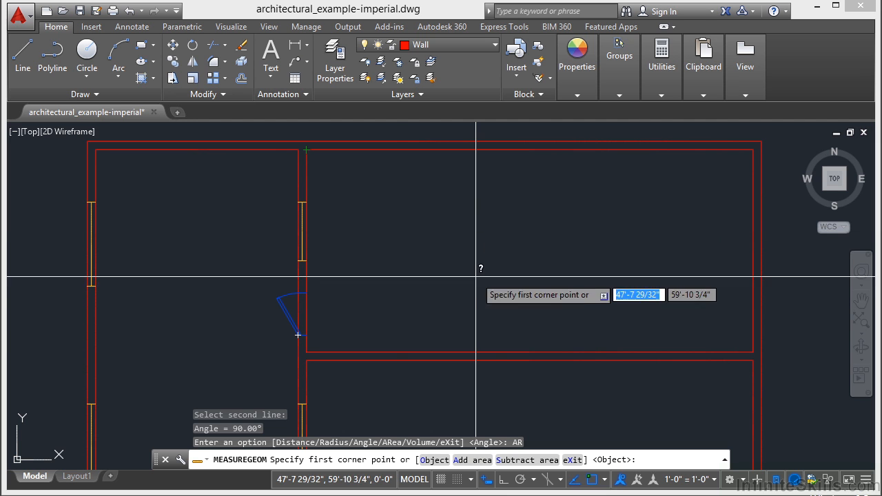
left_click(305, 349)
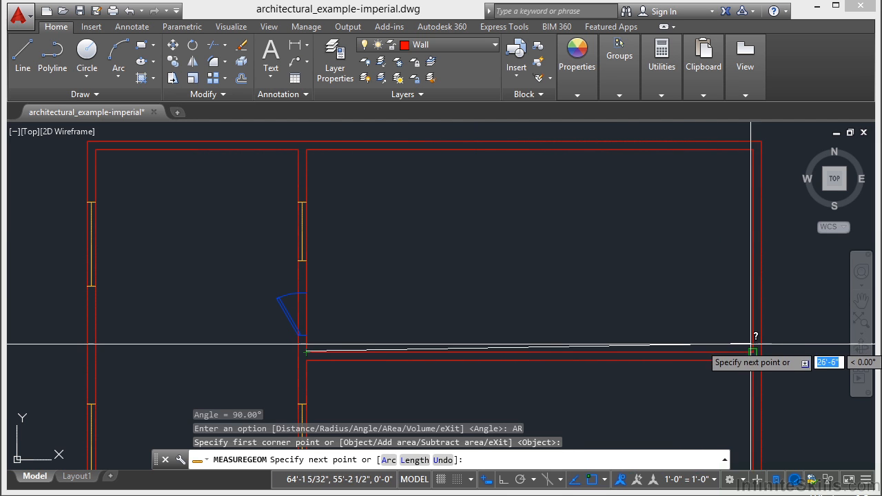
left_click(752, 351)
left_click(753, 150)
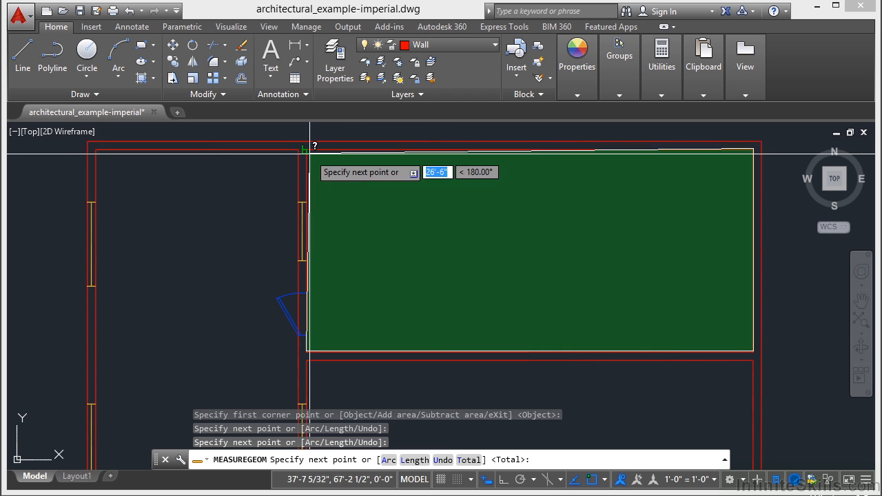
left_click(309, 152)
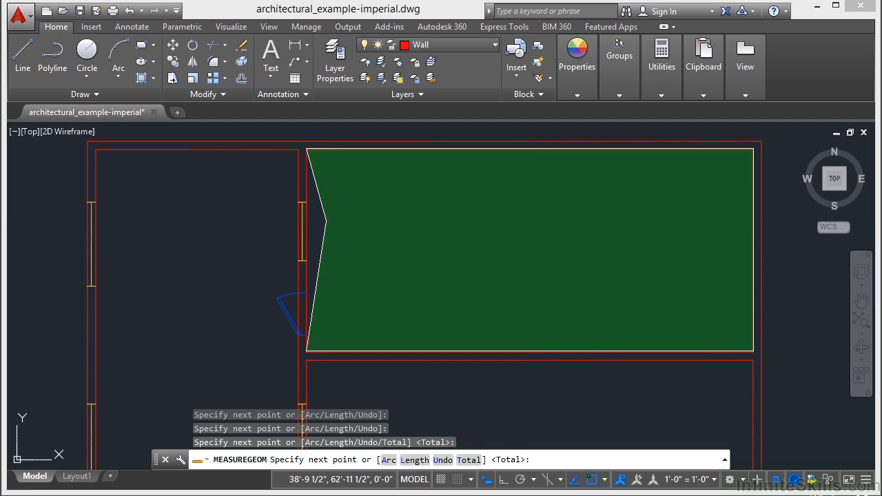
key("Return")
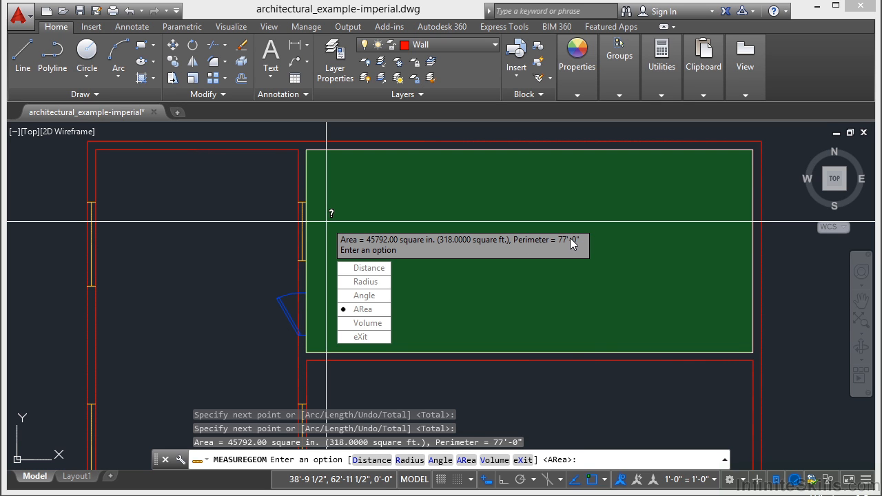
Step: Measure the whole building's footprint with the Area option's Add area mode, picking the four outer corners of the exterior walls
left_click(356, 310)
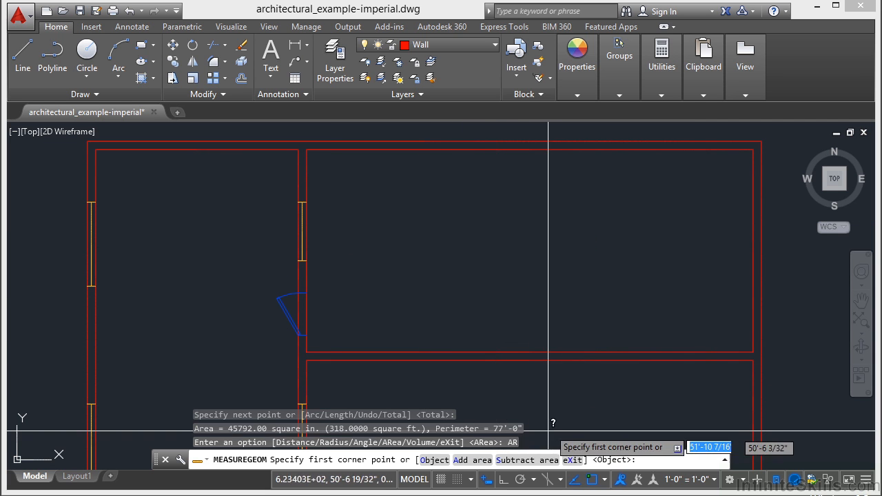
scroll(393, 236, "down", 4)
middle_click_drag(444, 241, 432, 220)
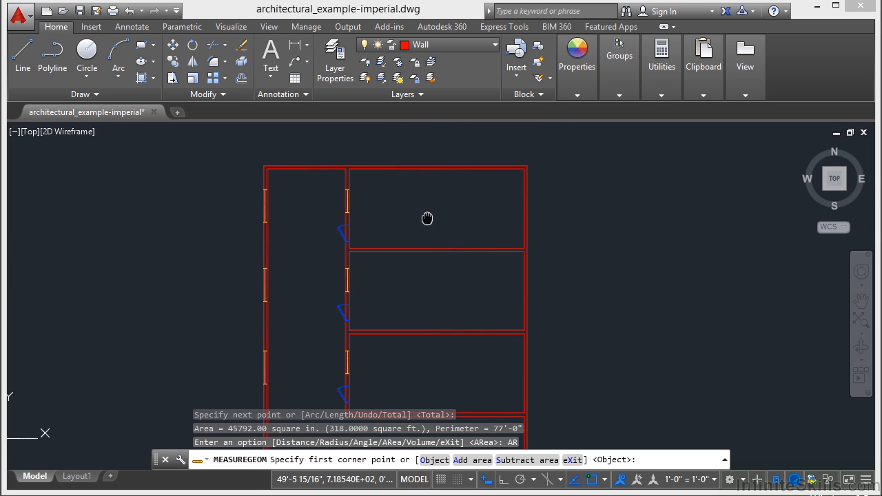
scroll(426, 216, "down", 2)
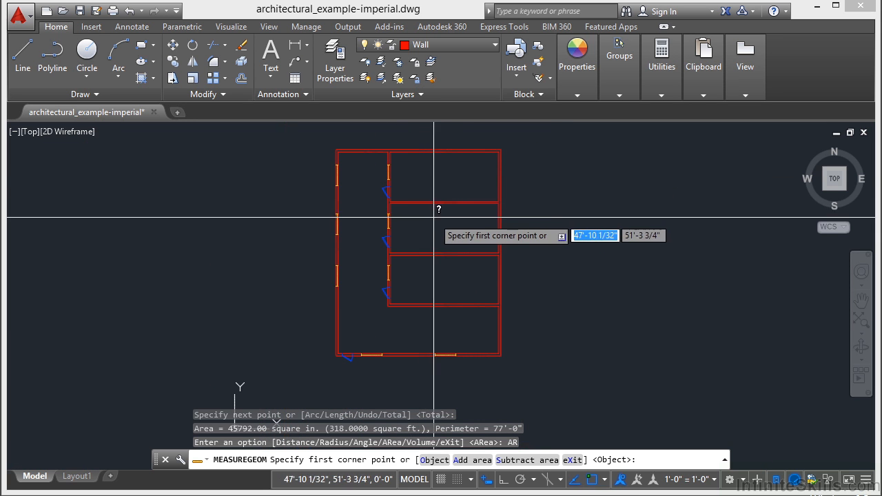
middle_click_drag(431, 175, 434, 187)
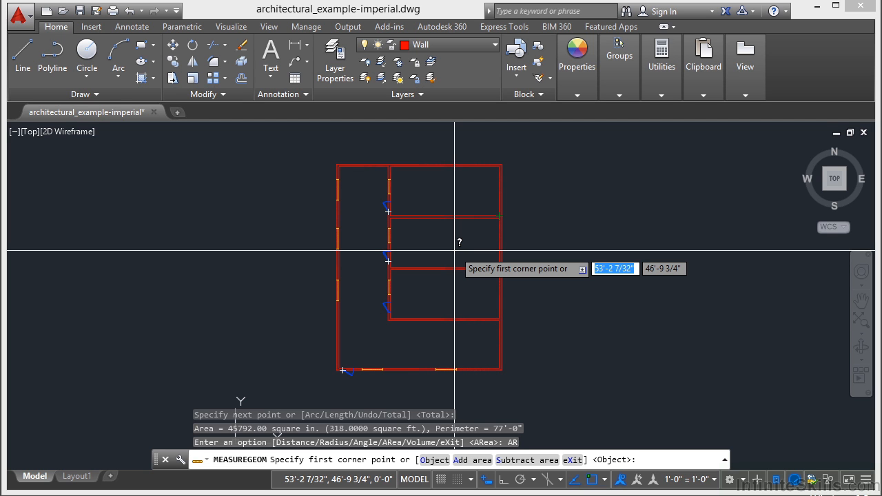
type("a")
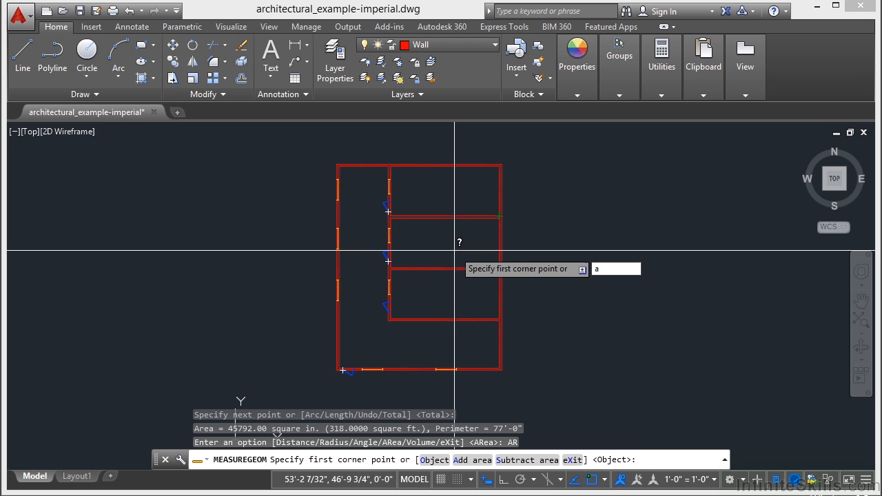
key("Return")
scroll(509, 152, "up", 4)
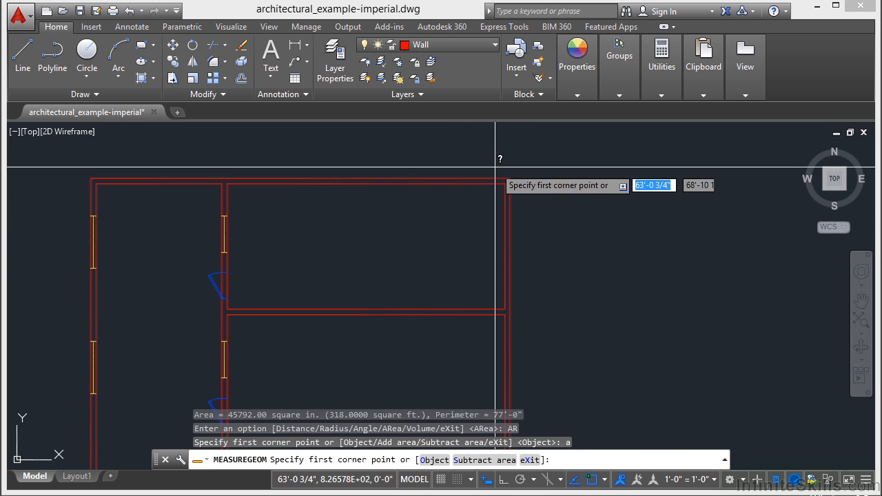
left_click(510, 178)
left_click(91, 178)
scroll(134, 160, "down", 2)
middle_click_drag(172, 277, 240, 134)
scroll(176, 364, "up", 4)
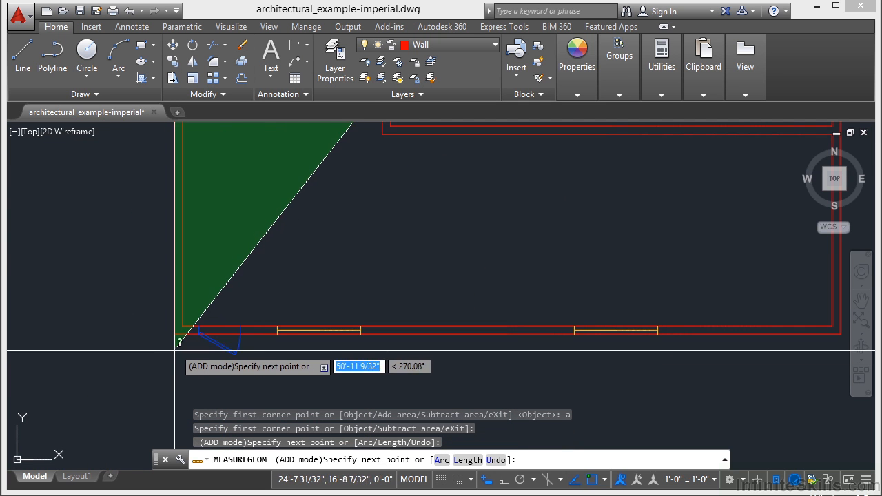
left_click(174, 333)
scroll(78, 333, "down", 2)
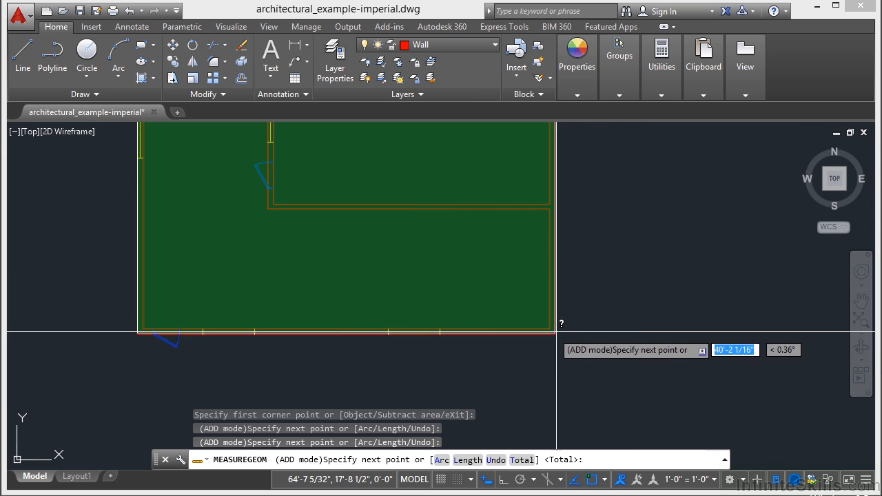
left_click(554, 333)
scroll(474, 368, "down", 2)
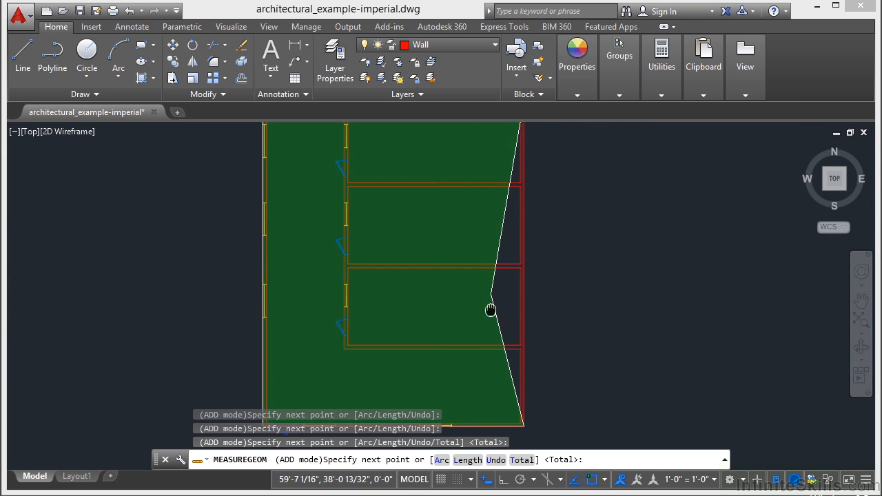
scroll(518, 291, "down", 2)
key("Return")
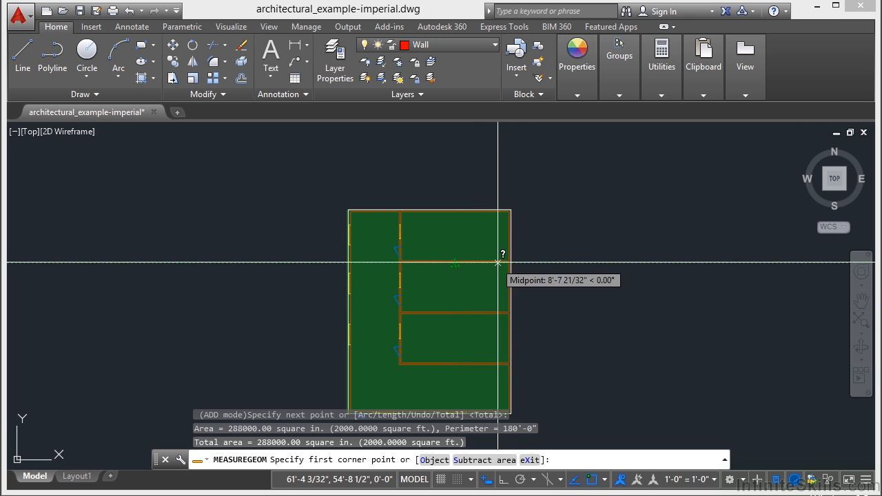
Step: Subtract the second room from the top from the footprint area, picking its four inside corners, and end the area measurement
type("s")
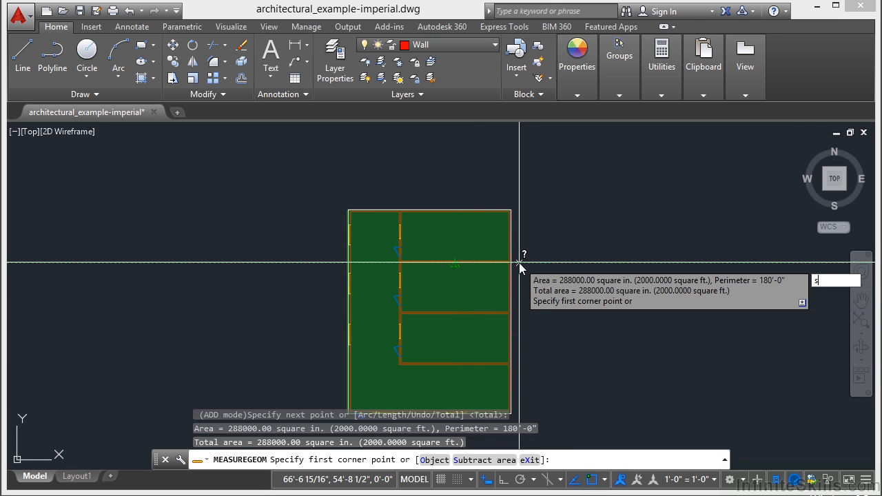
key("Return")
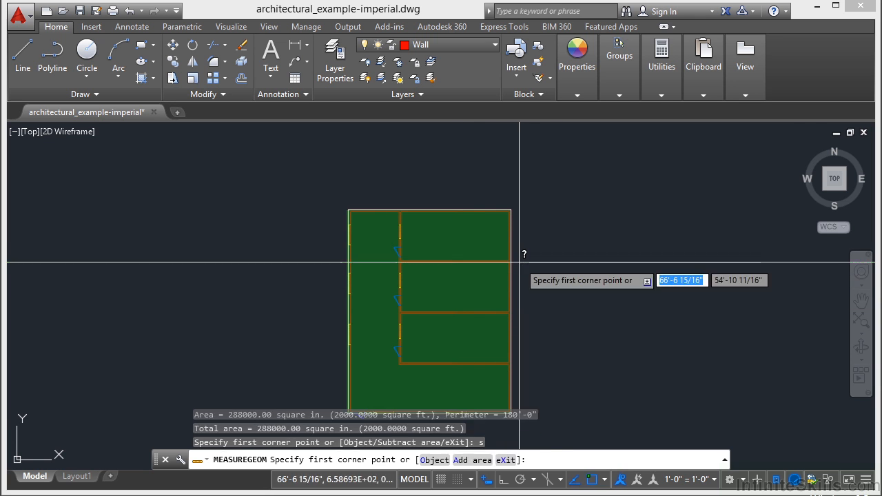
scroll(501, 293, "up", 4)
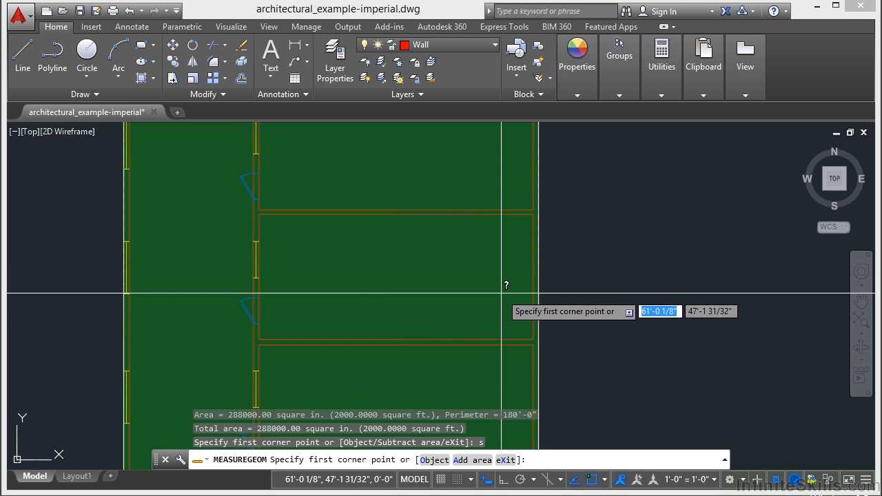
left_click(533, 215)
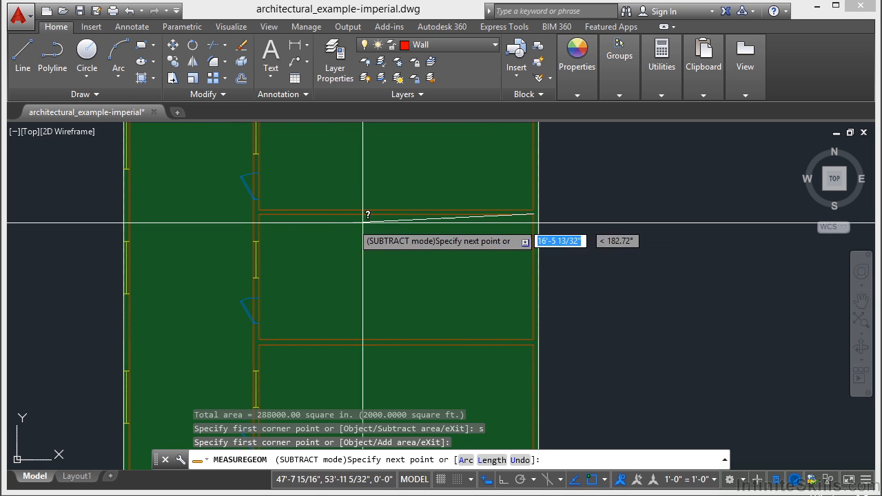
left_click(260, 214)
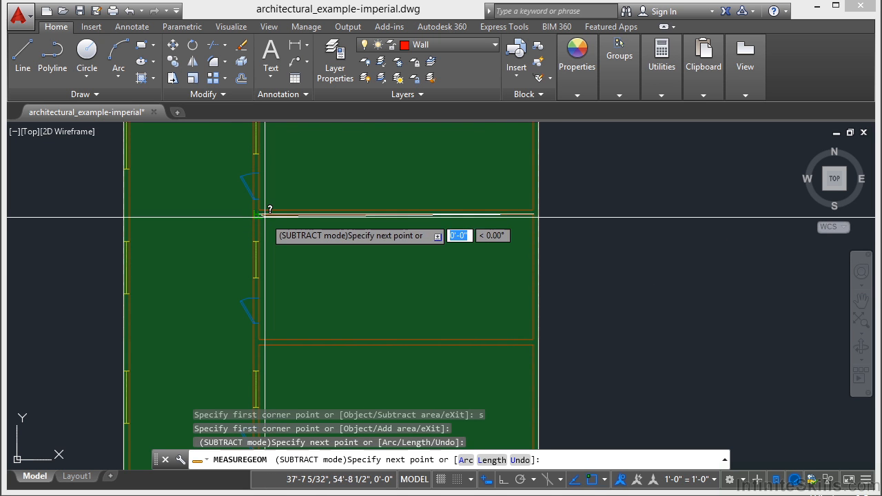
left_click(260, 336)
scroll(533, 336, "up", 4)
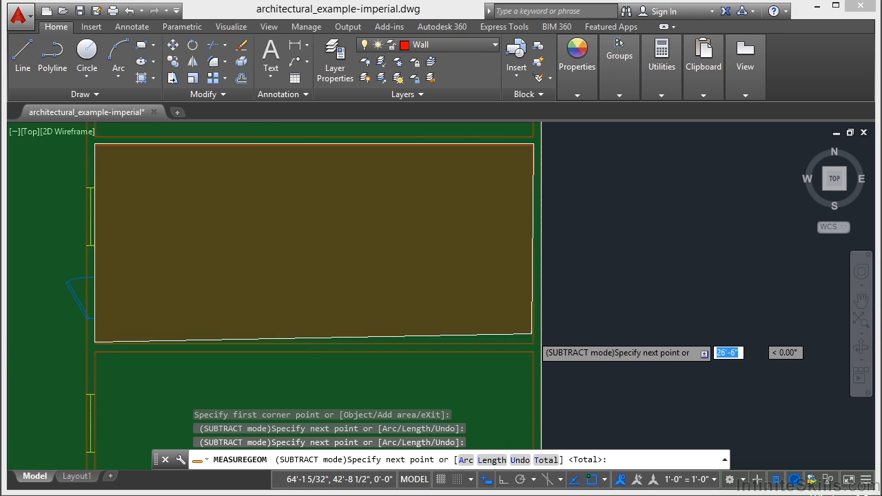
left_click(533, 336)
scroll(534, 340, "down", 4)
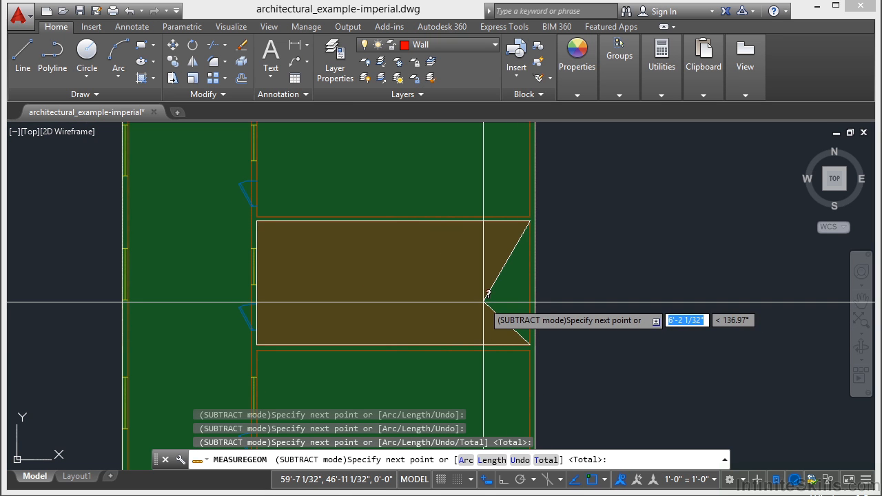
key("Return")
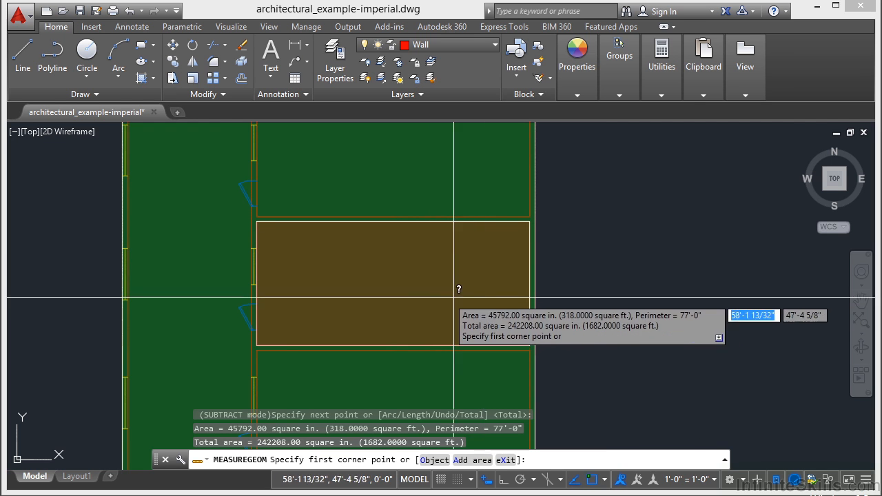
key("Return")
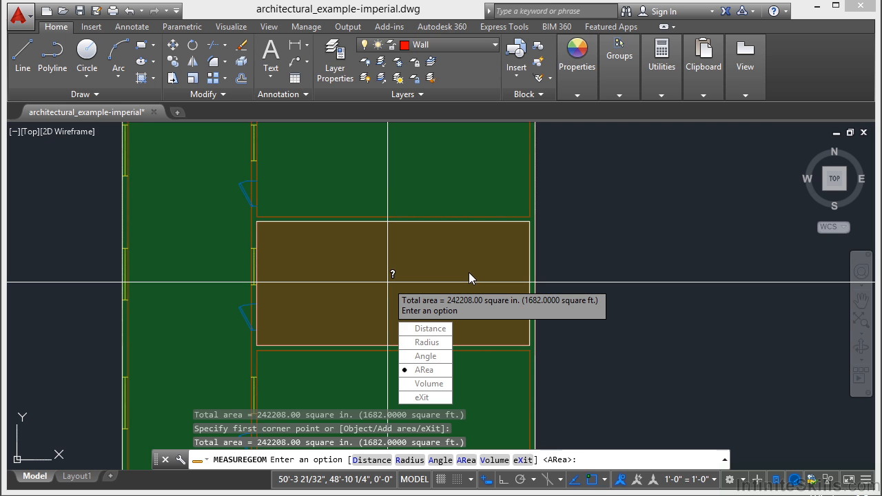
Step: Measure the volume of the second room from the top using its four inside corners and a 10' height, and exit the command
left_click(431, 387)
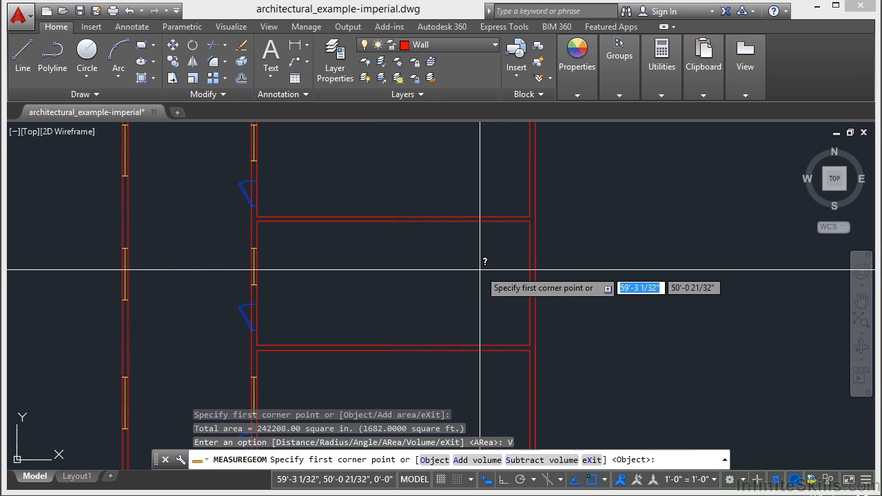
left_click(529, 220)
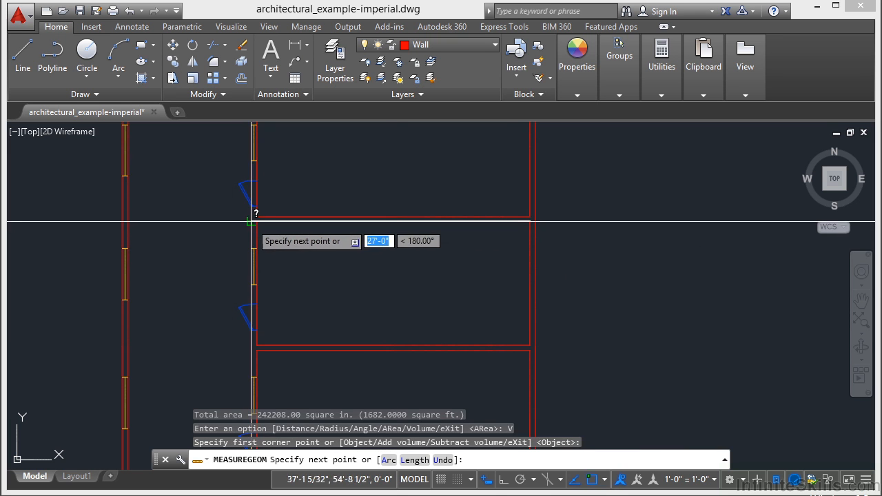
left_click(256, 220)
left_click(256, 343)
left_click(529, 344)
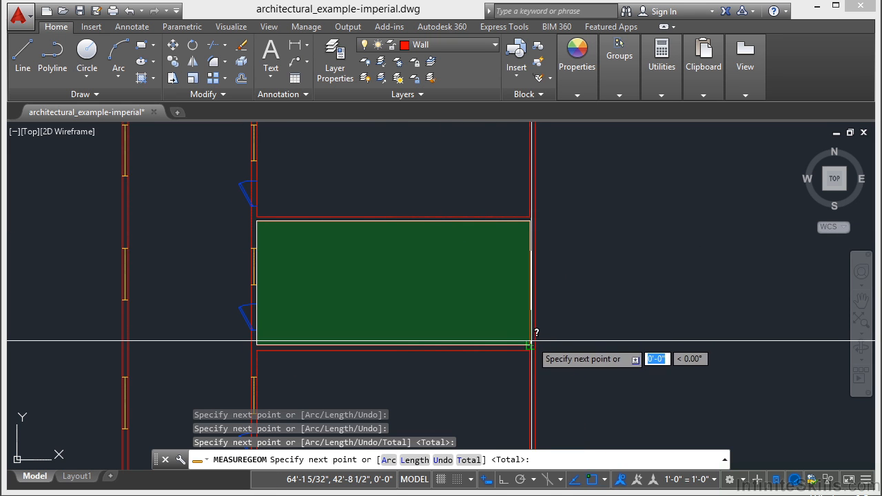
key("Return")
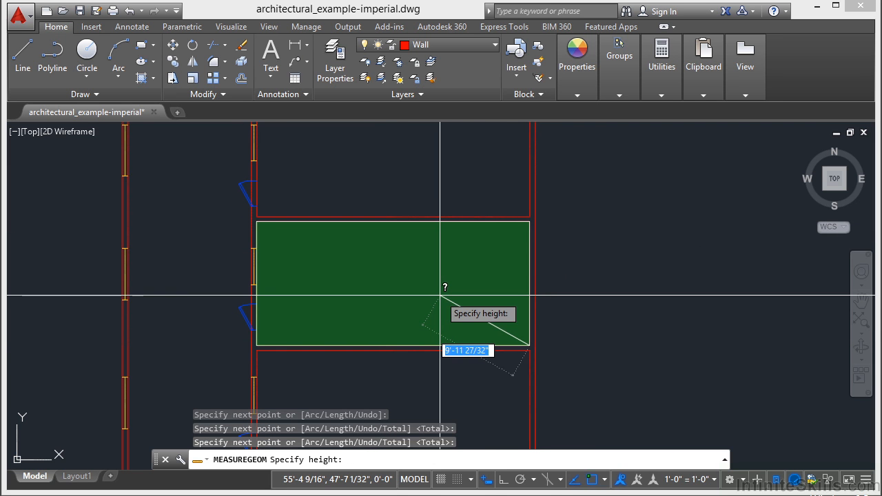
type("10")
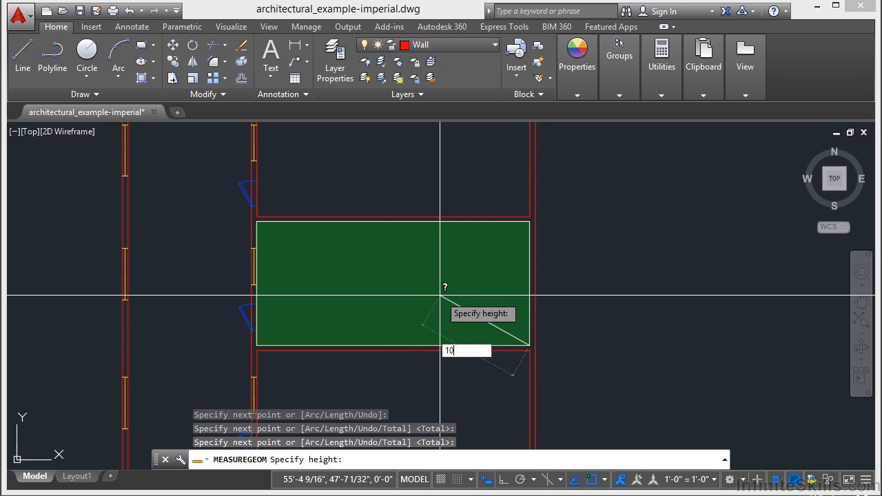
key("Return")
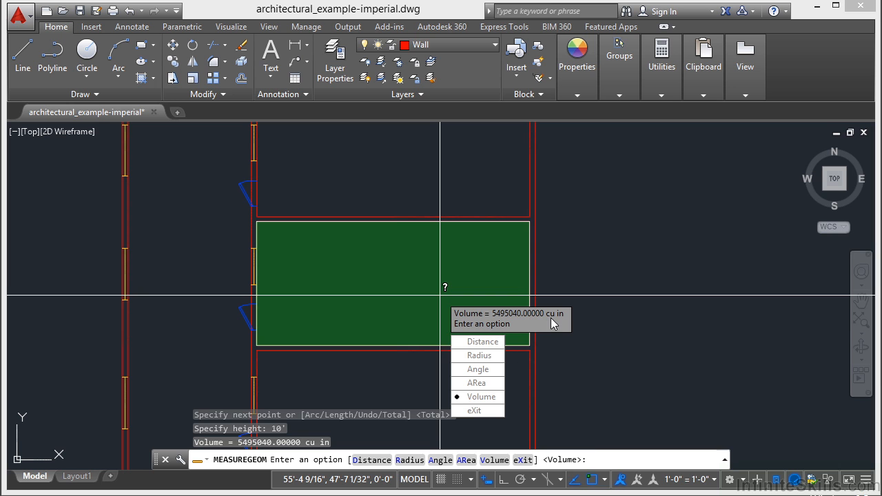
type("x")
key("Return")
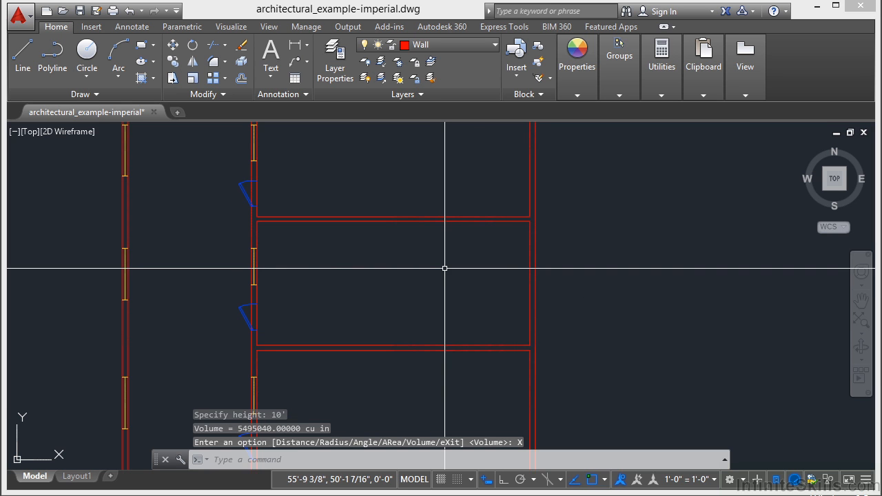
scroll(449, 266, "down", 6)
middle_click_drag(437, 289, 441, 281)
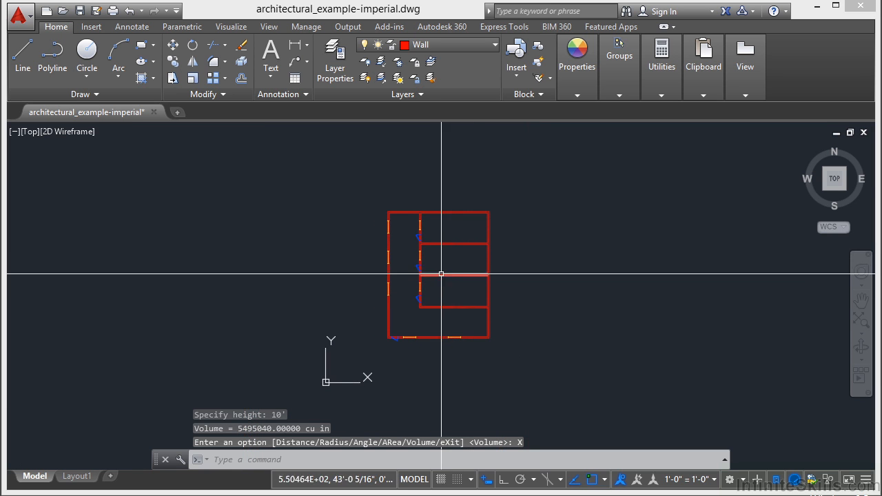